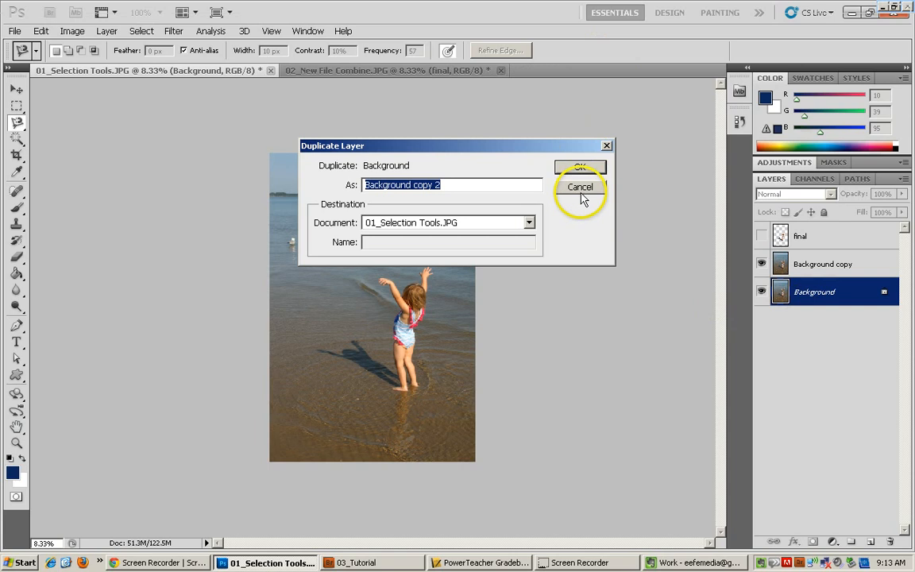
Cancel the layer duplication and select the Background copy layer.
{"action": "left_click", "coordinate": [580, 188]}
{"action": "left_click", "coordinate": [830, 264]}
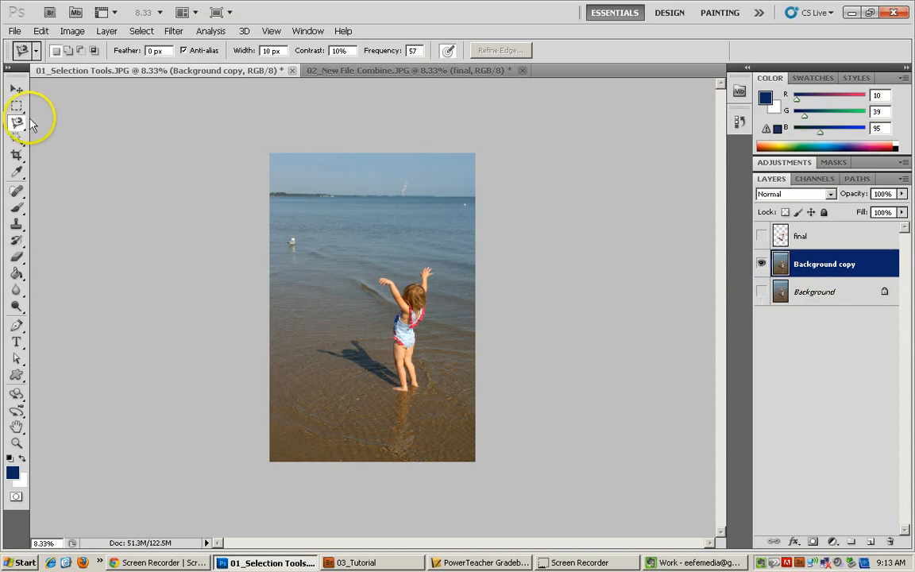
With the Quick Selection tool, select the sky and distant water above the girl.
{"action": "left_click", "coordinate": [17, 140]}
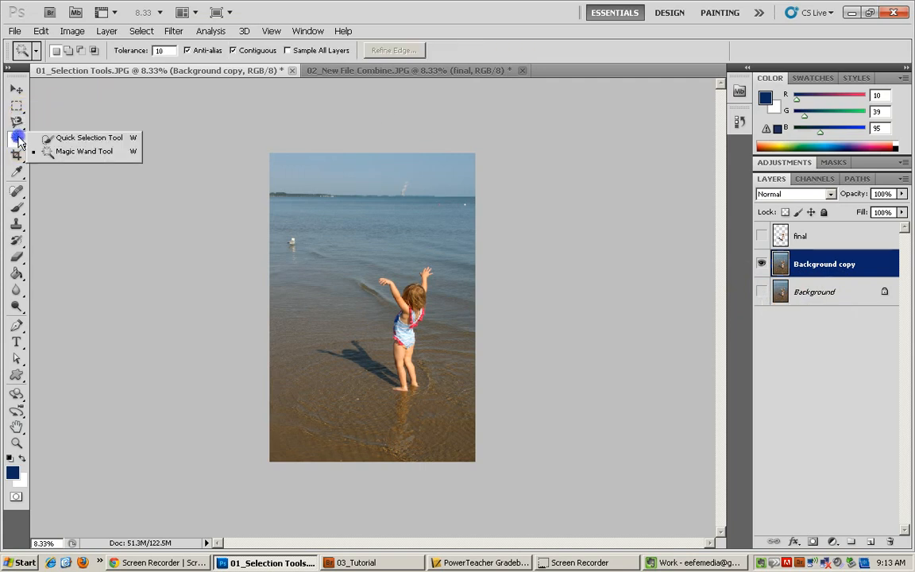
{"action": "left_click", "coordinate": [49, 138]}
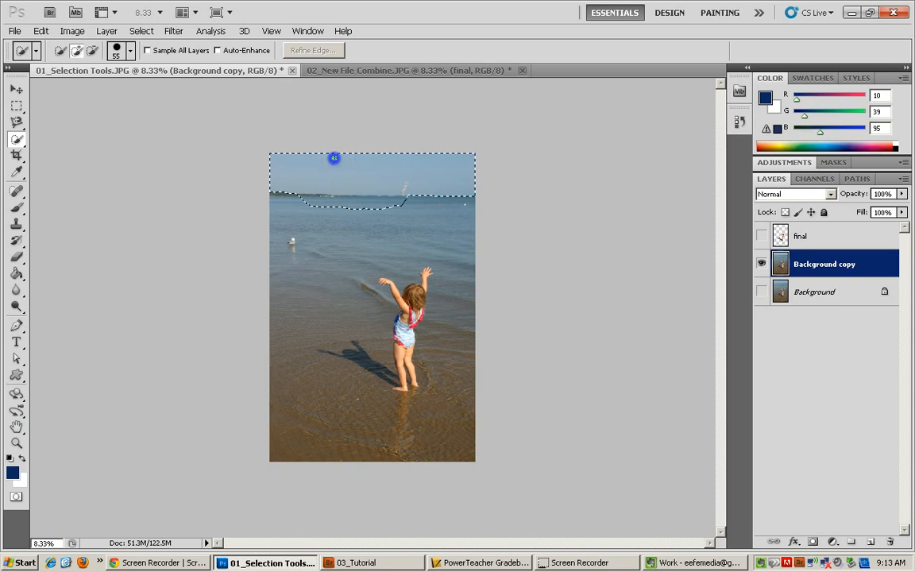
{"action": "left_click_drag", "start_coordinate": [457, 216], "coordinate": [459, 228]}
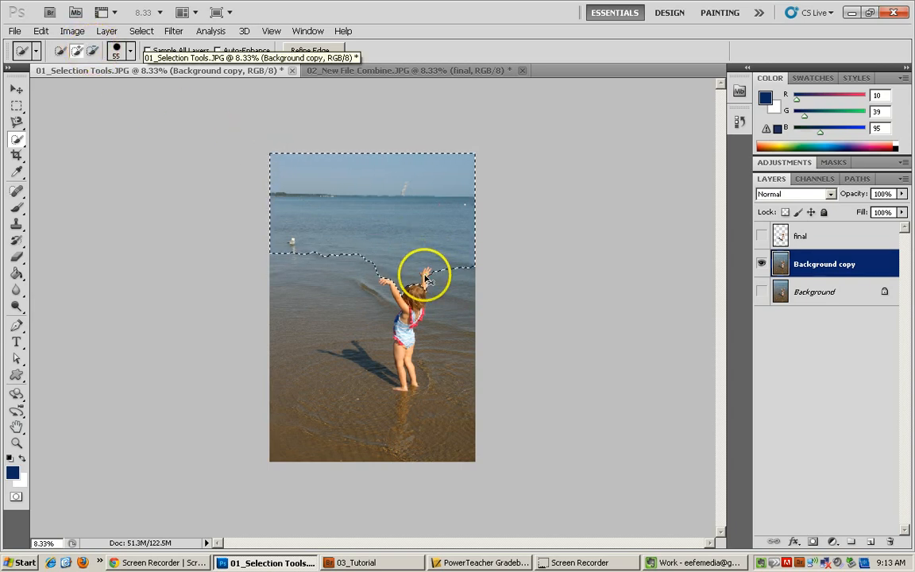
Zoom in and subtract the girl's raised hand from the selection.
{"action": "key", "text": "ctrl+plus"}
{"action": "key", "text": "ctrl+plus"}
{"action": "key", "text": "ctrl+plus"}
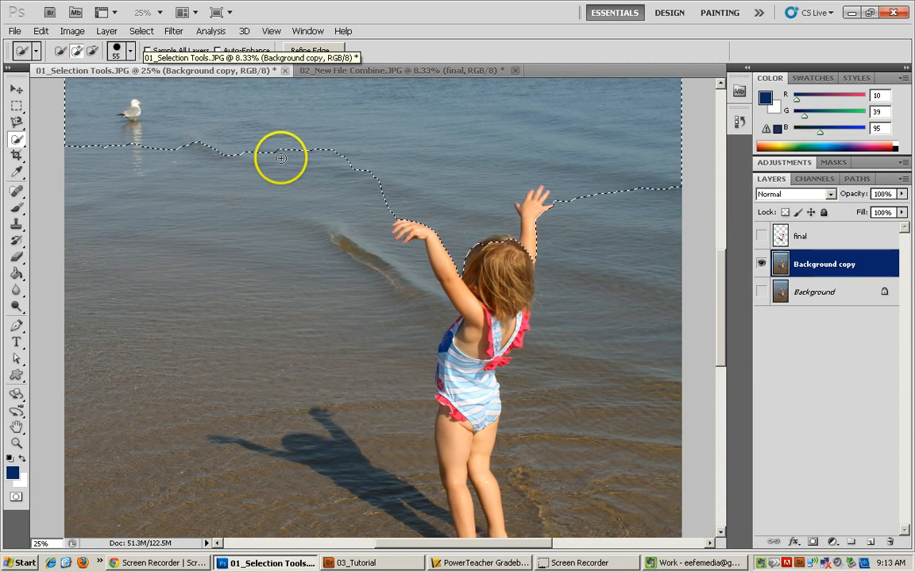
{"action": "left_click", "coordinate": [92, 52]}
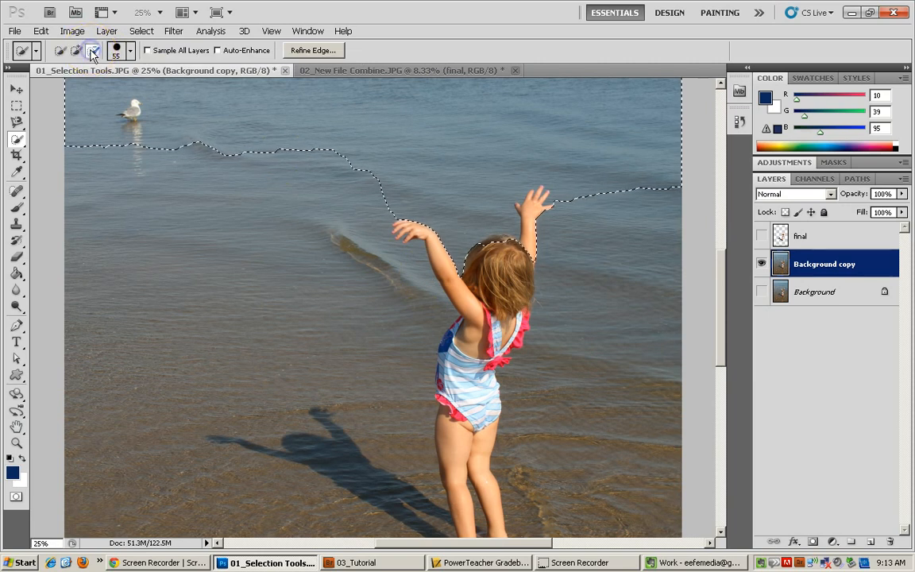
{"action": "left_click", "coordinate": [538, 217]}
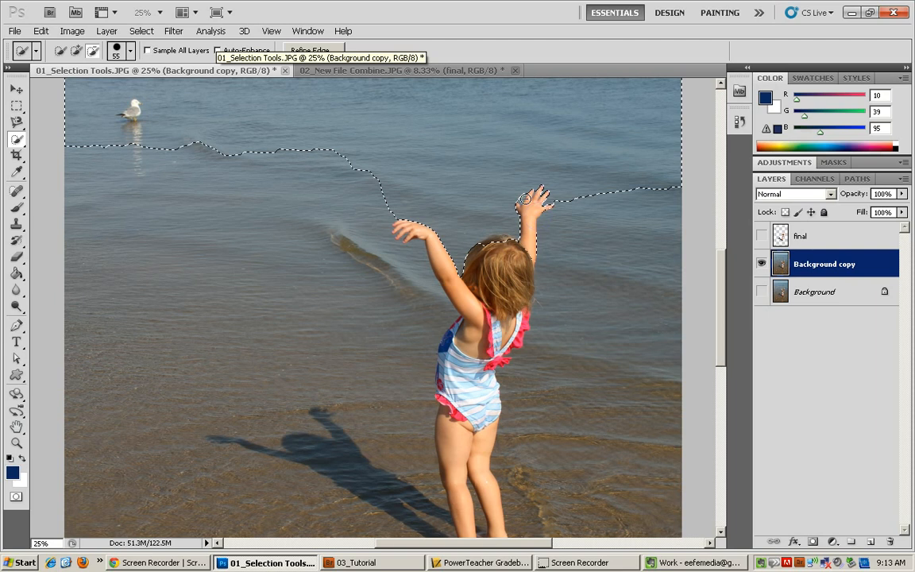
{"action": "left_click", "coordinate": [504, 188]}
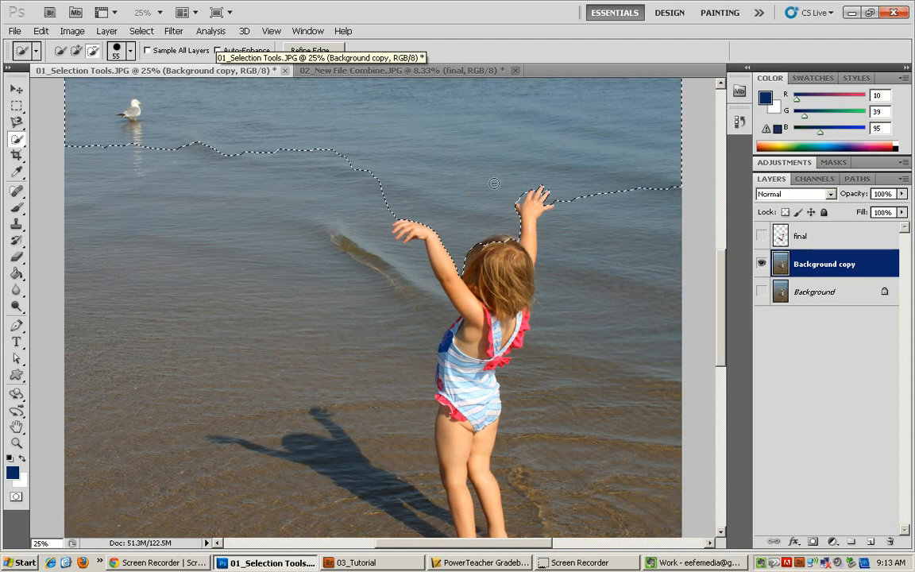
Delete the selected sky and water, then undo the clear.
{"action": "key", "text": "Delete"}
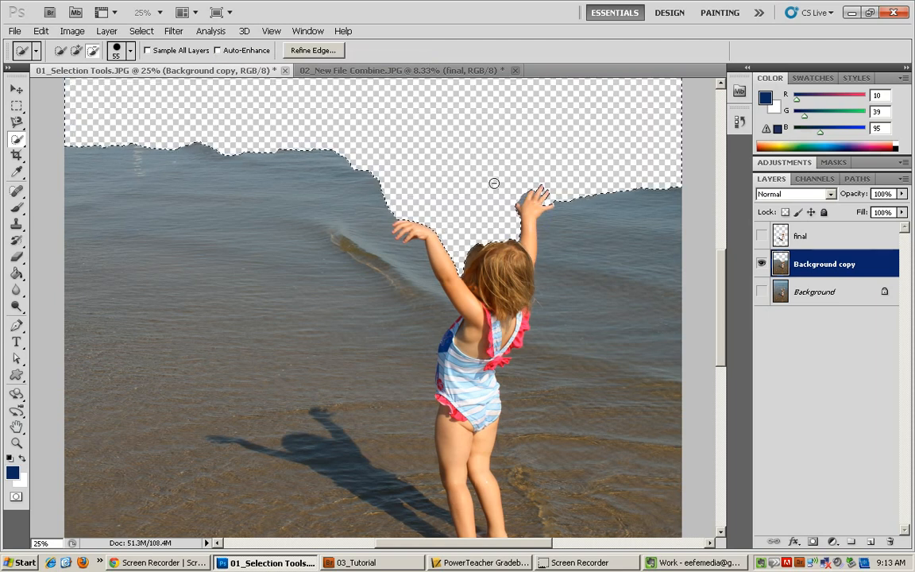
{"action": "left_click", "coordinate": [40, 31]}
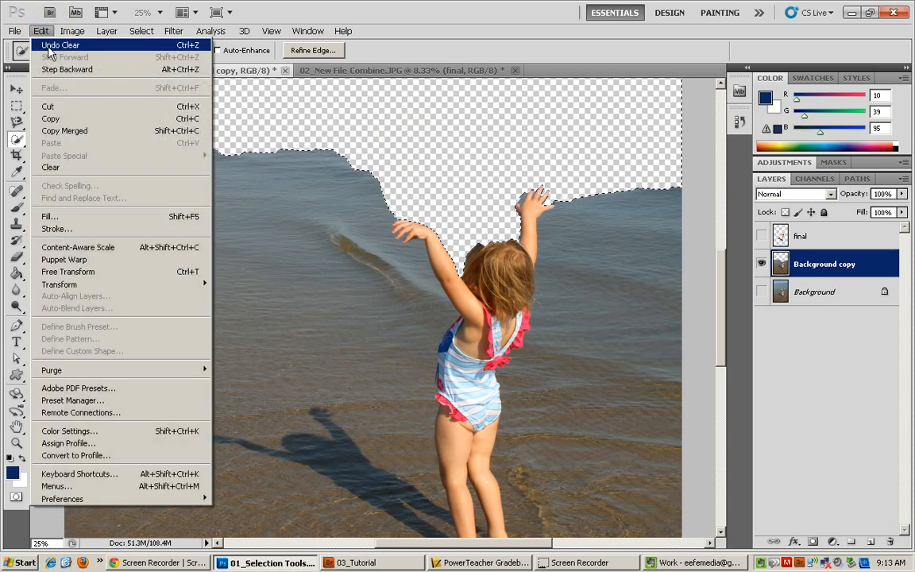
{"action": "left_click", "coordinate": [49, 45]}
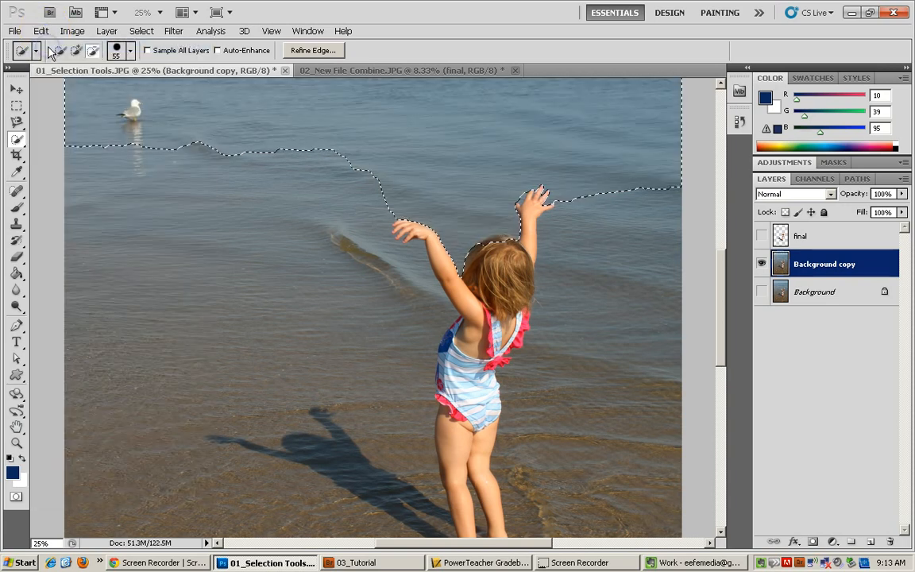
Subtract the girl's hair from the selection and delete the selected sky and water.
{"action": "left_click", "coordinate": [490, 243]}
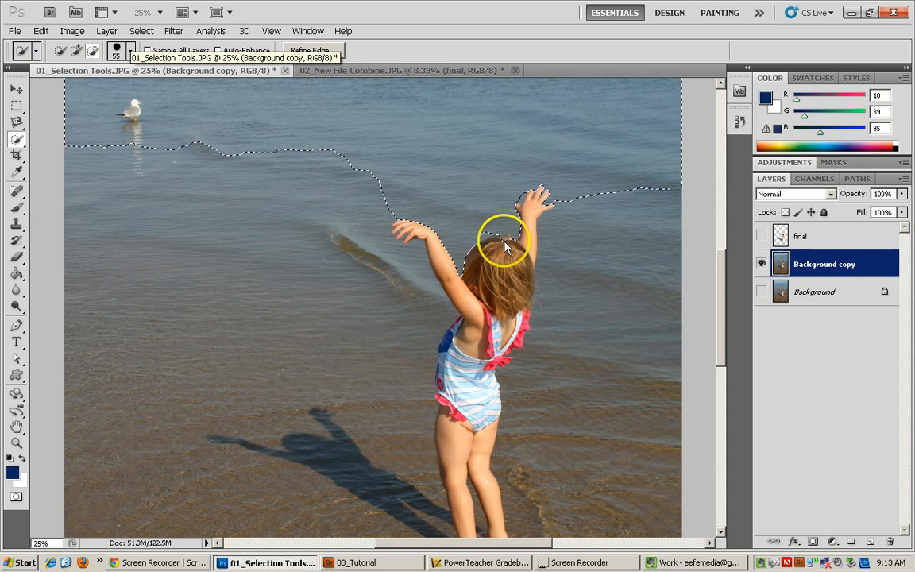
{"action": "left_click", "coordinate": [503, 241]}
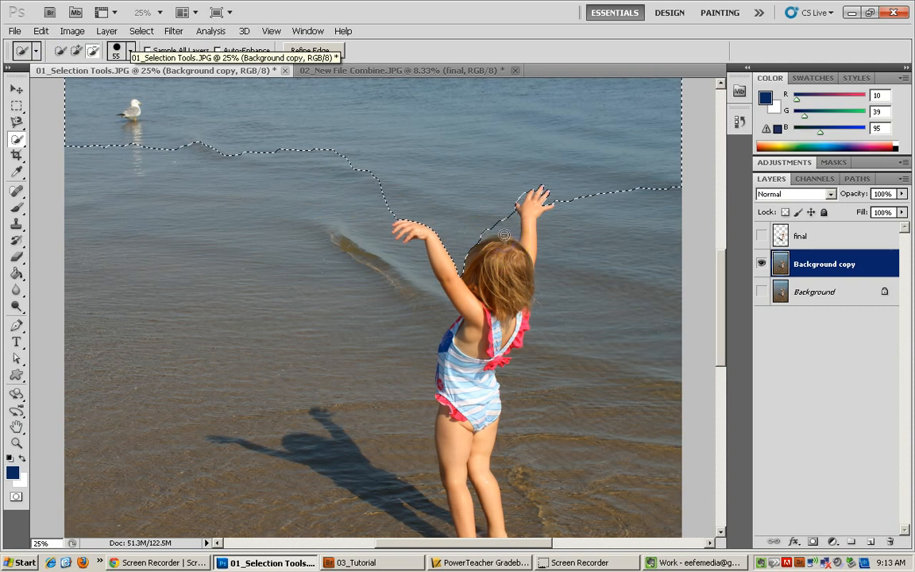
{"action": "key", "text": "Delete"}
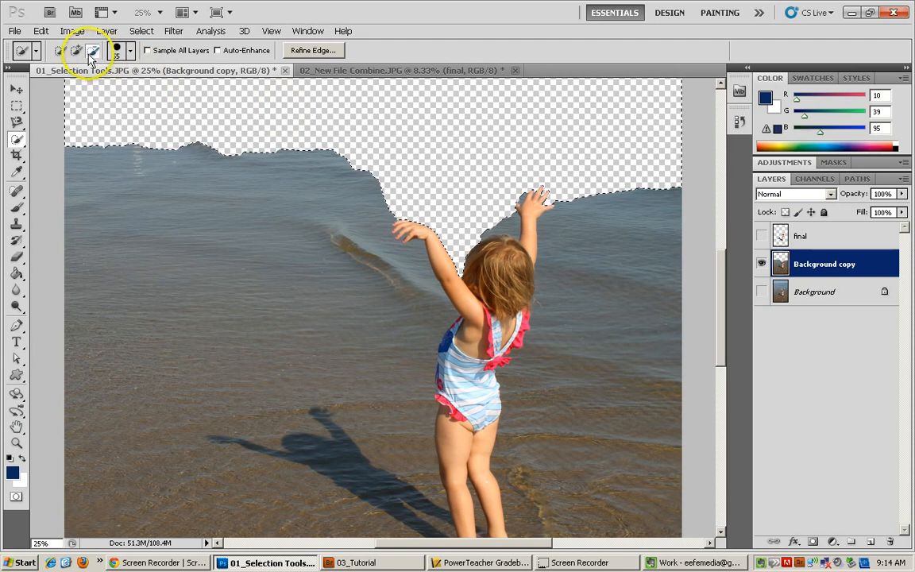
Zoom out and deselect the current selection with the Rectangular Marquee tool.
{"action": "key", "text": "ctrl+minus"}
{"action": "key", "text": "ctrl+minus"}
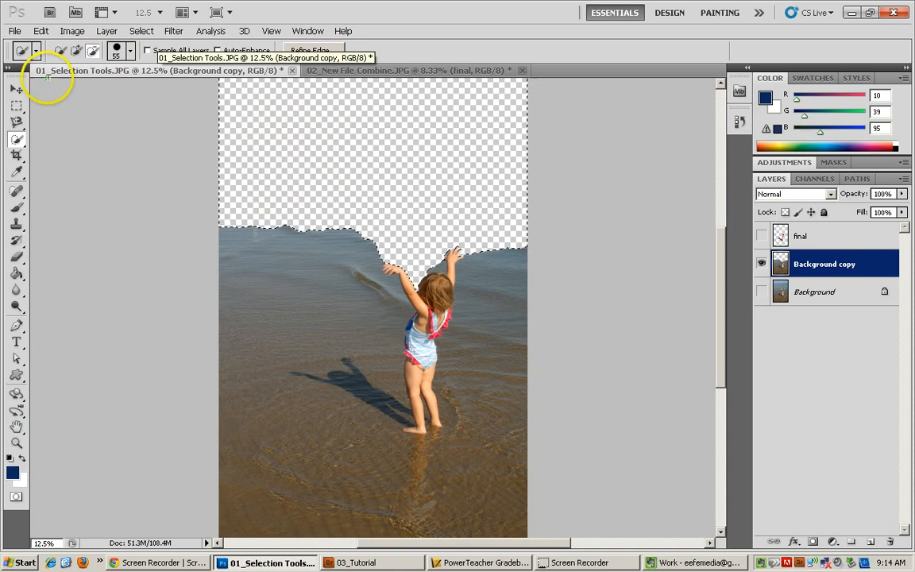
{"action": "left_click", "coordinate": [17, 107]}
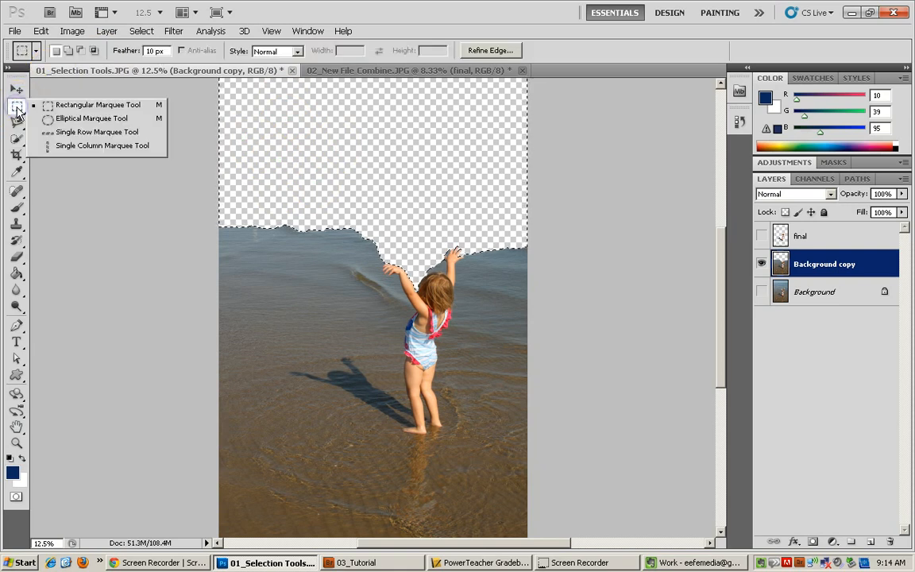
{"action": "left_click", "coordinate": [17, 110]}
{"action": "left_click", "coordinate": [308, 144]}
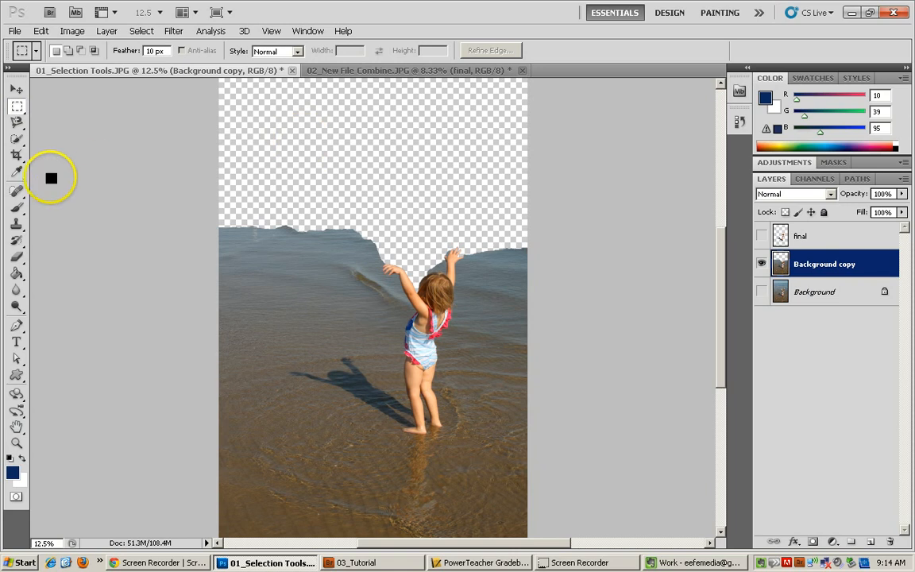
Quick-select the water strip along the left edge of the photo and delete it.
{"action": "left_click", "coordinate": [16, 139]}
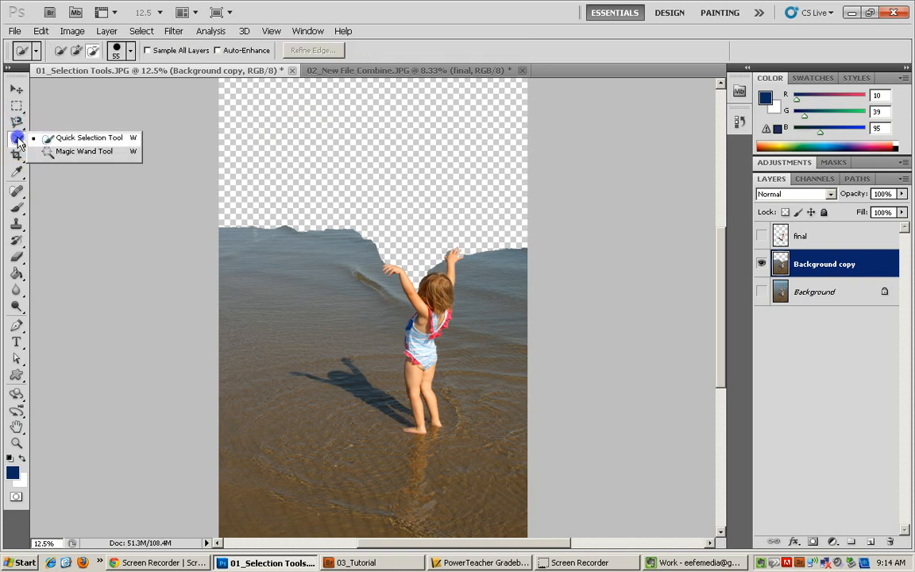
{"action": "left_click", "coordinate": [252, 228]}
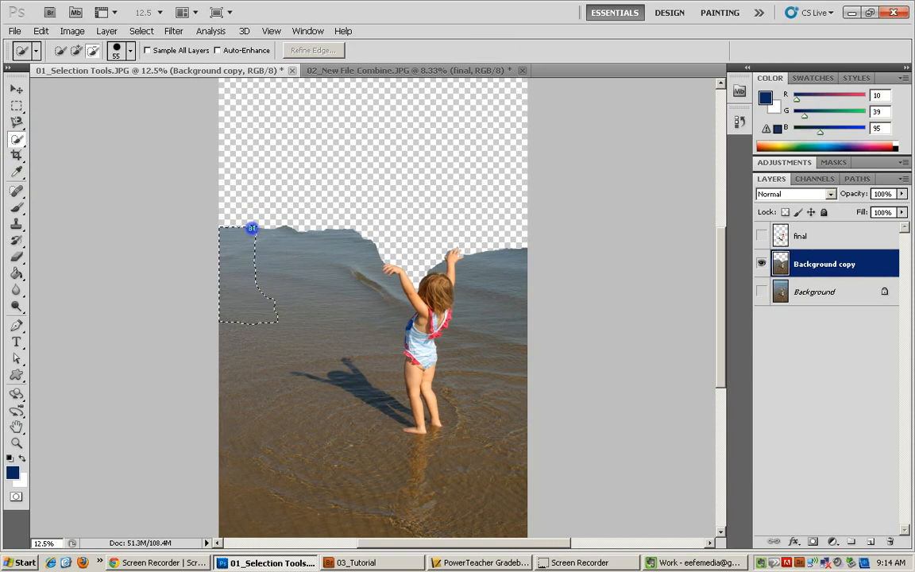
{"action": "key", "text": "Delete"}
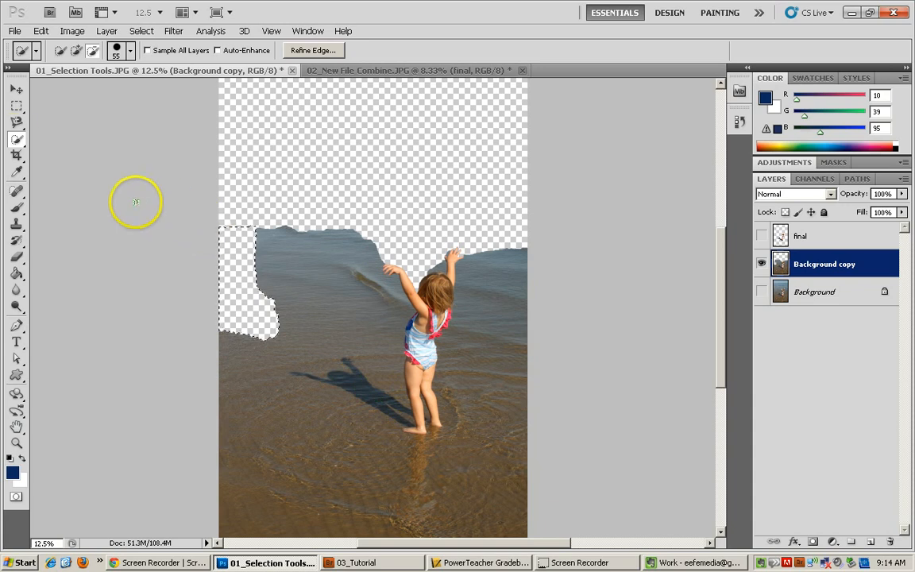
With the Magic Wand at a tolerance of 35, select the water left of the girl and delete it.
{"action": "left_click", "coordinate": [14, 143]}
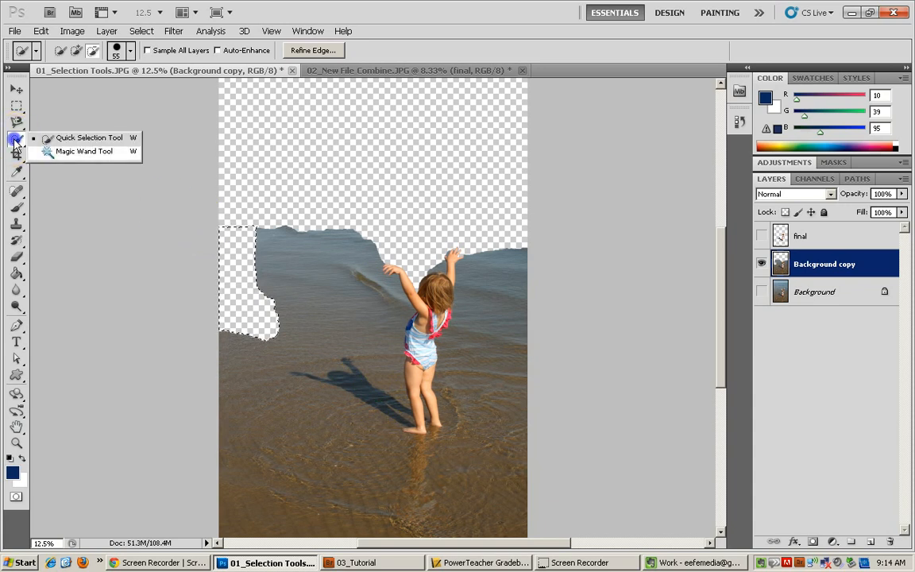
{"action": "left_click", "coordinate": [70, 151]}
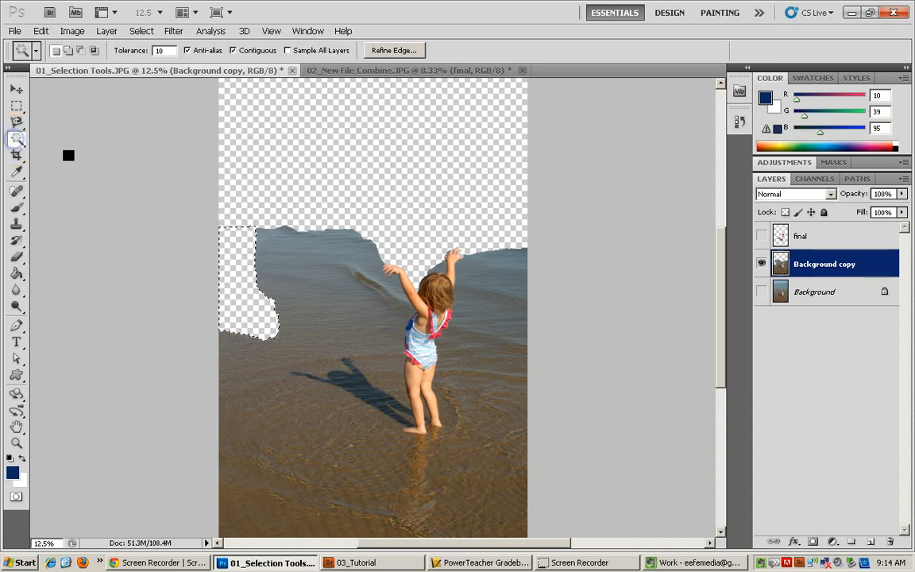
{"action": "left_click", "coordinate": [251, 411]}
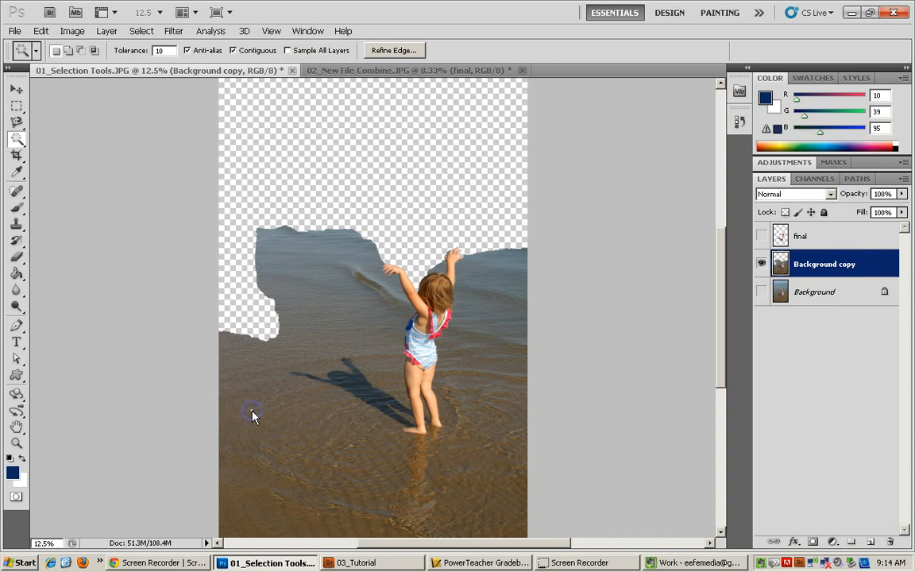
{"action": "left_click", "coordinate": [236, 350]}
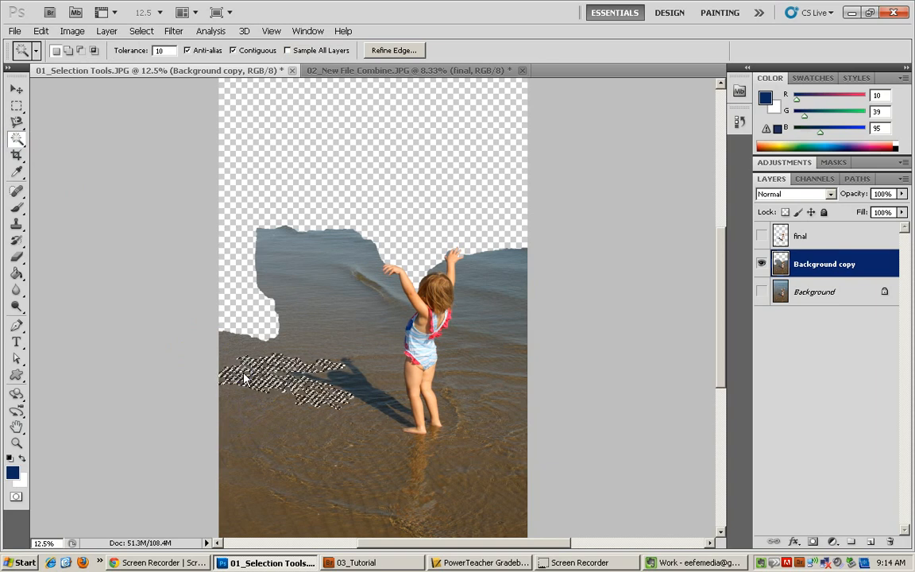
{"action": "left_click", "coordinate": [268, 249]}
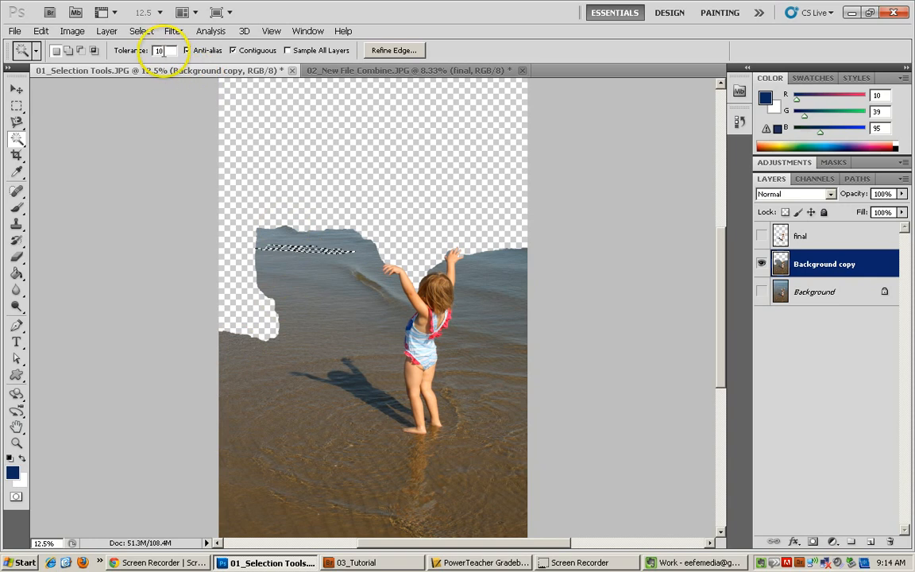
{"action": "left_click", "coordinate": [158, 50]}
{"action": "type", "text": "3"}
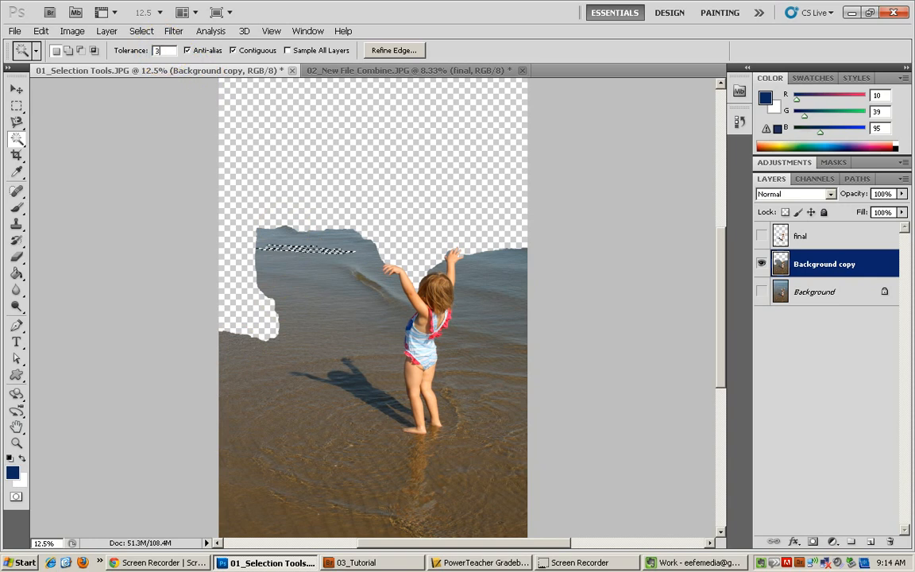
{"action": "type", "text": "5"}
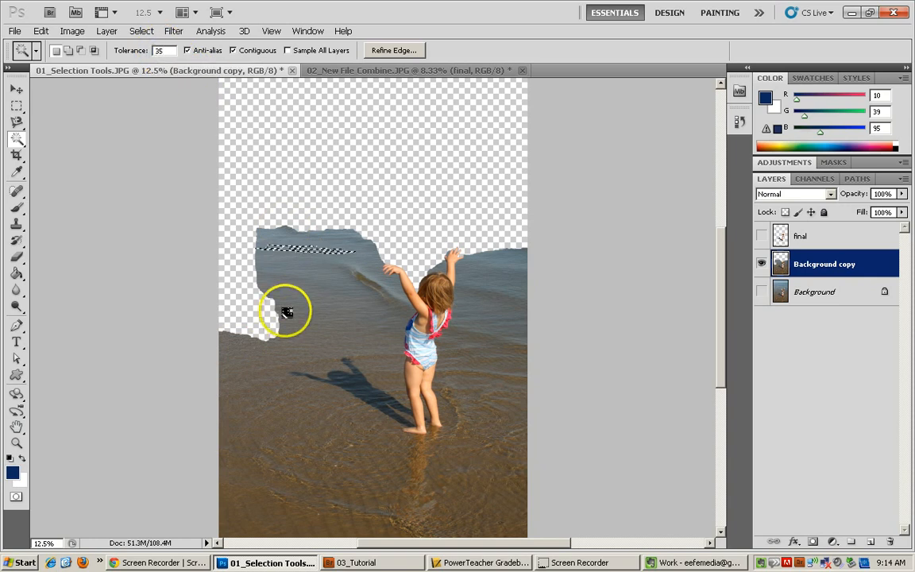
{"action": "left_click", "coordinate": [288, 237]}
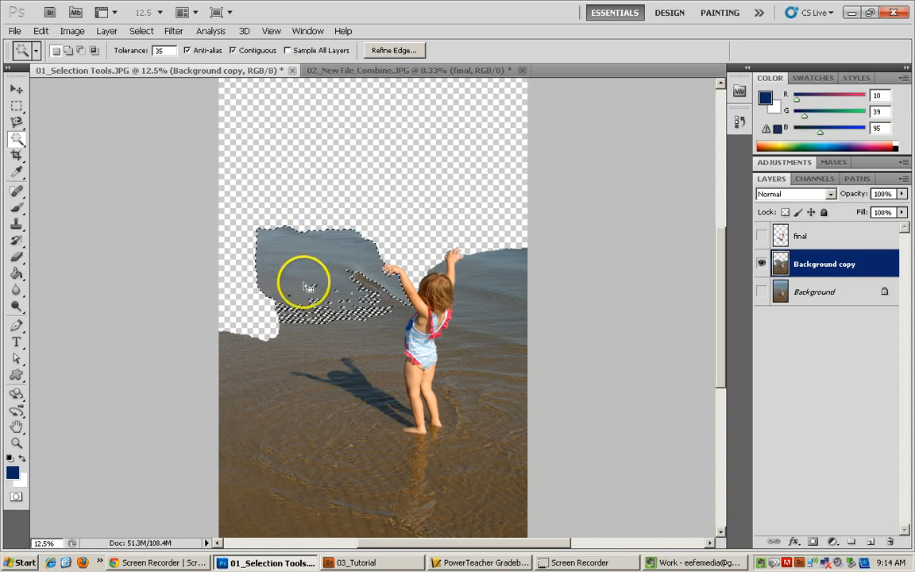
{"action": "key", "text": "Delete"}
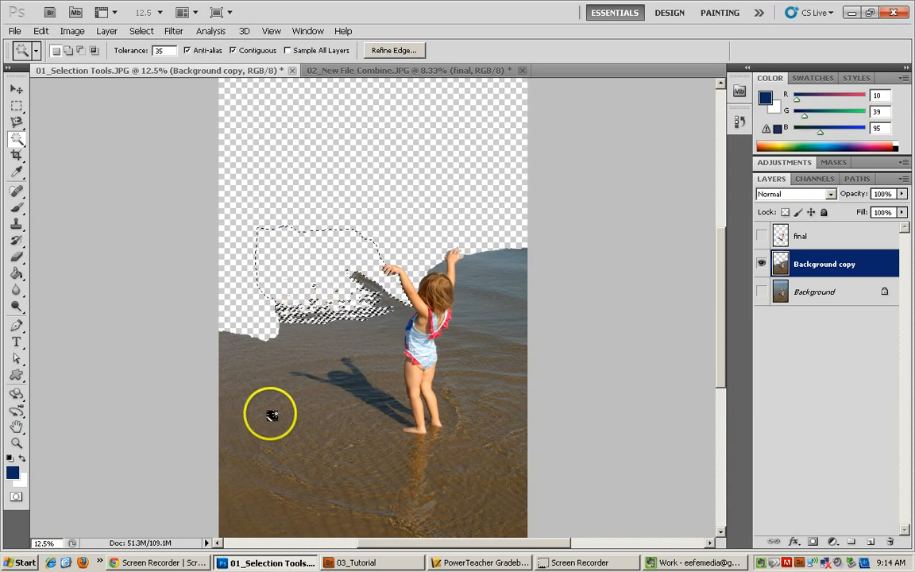
Select the sand area with the Magic Wand and delete it.
{"action": "left_click", "coordinate": [286, 440]}
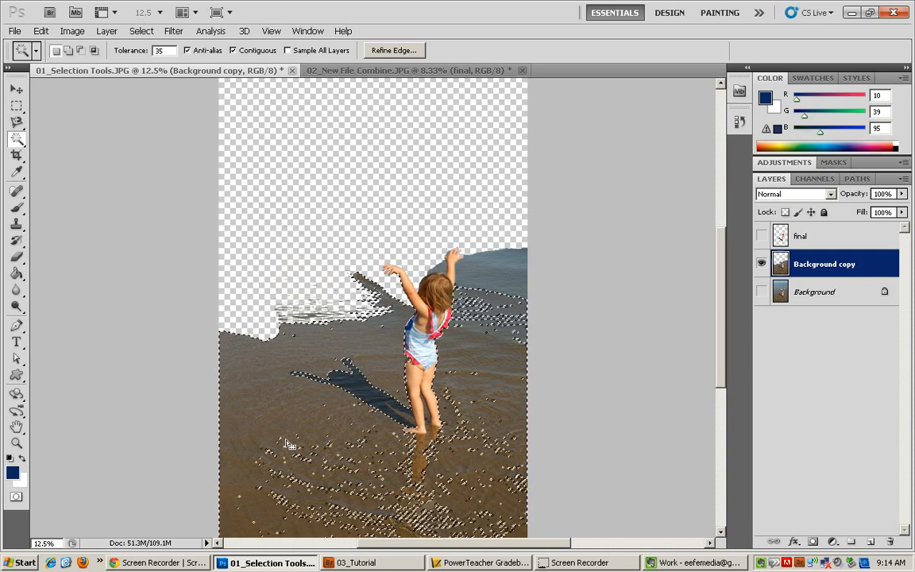
{"action": "key", "text": "Delete"}
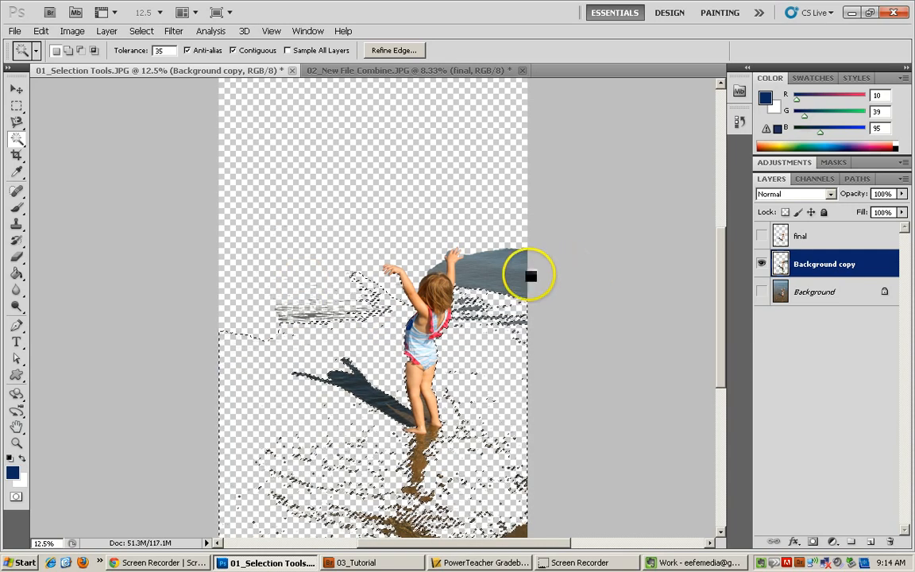
Select the remaining water to the right of the girl's hand and delete it.
{"action": "left_click", "coordinate": [513, 277]}
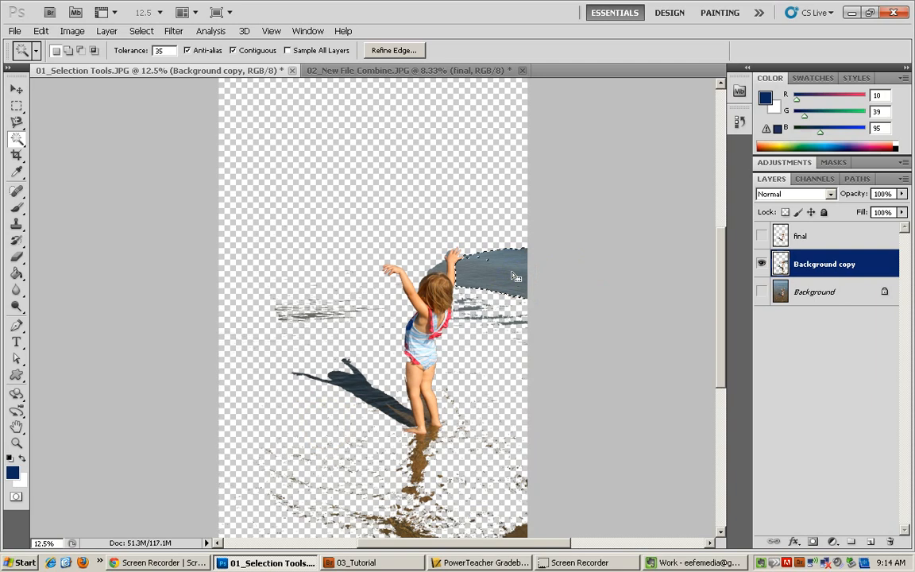
{"action": "key", "text": "Delete"}
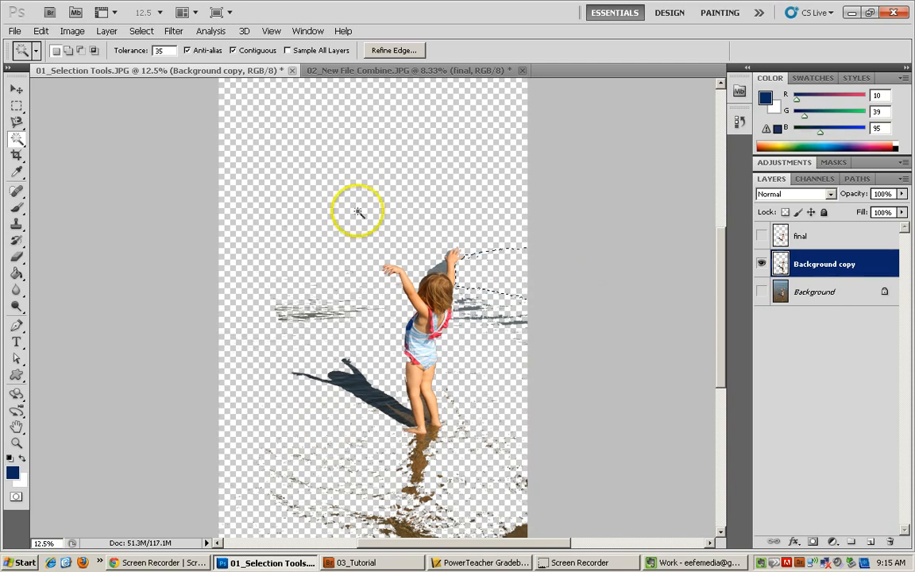
Clear the active selection around the girl's raised hand with the Rectangular Marquee tool.
{"action": "left_click", "coordinate": [16, 256]}
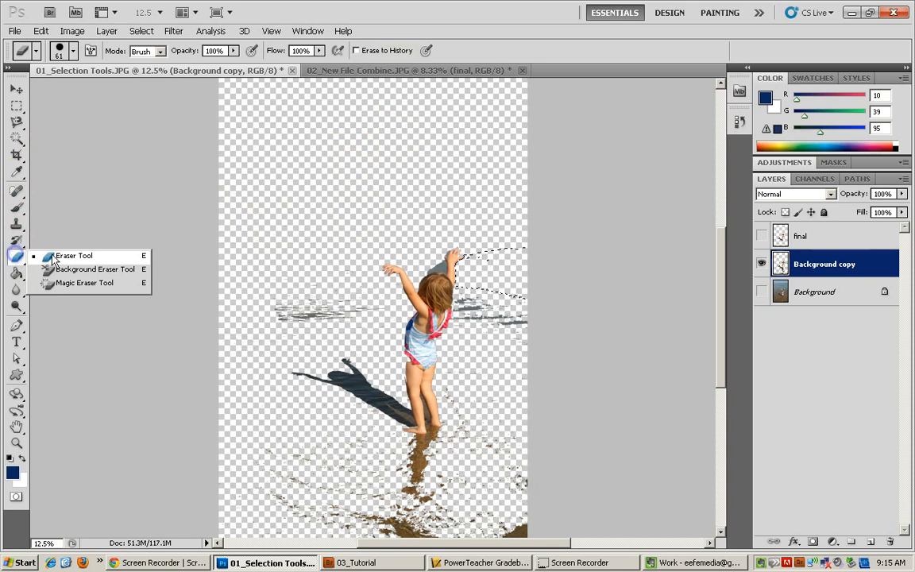
{"action": "left_click", "coordinate": [54, 261]}
{"action": "scroll", "coordinate": [280, 332], "scroll_direction": "up", "scroll_amount": 3}
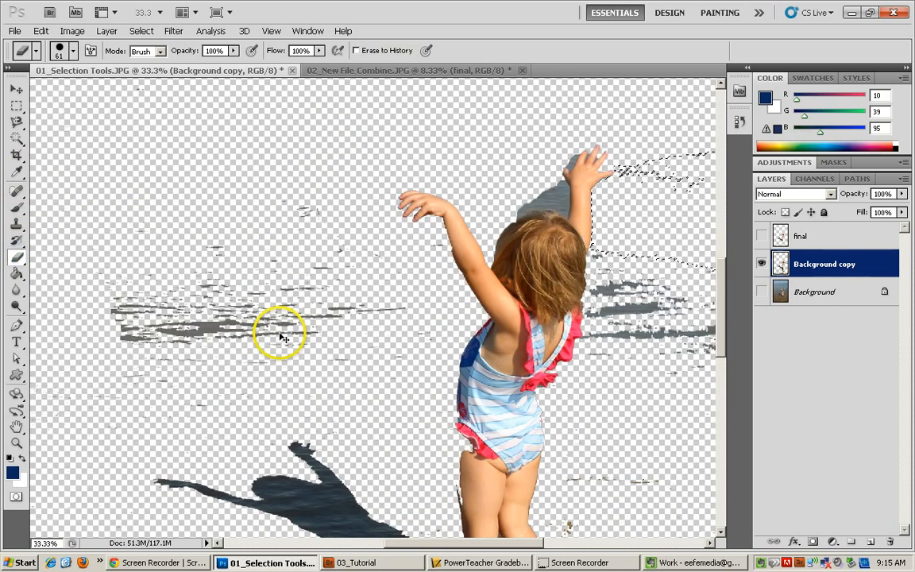
{"action": "left_click", "coordinate": [317, 325]}
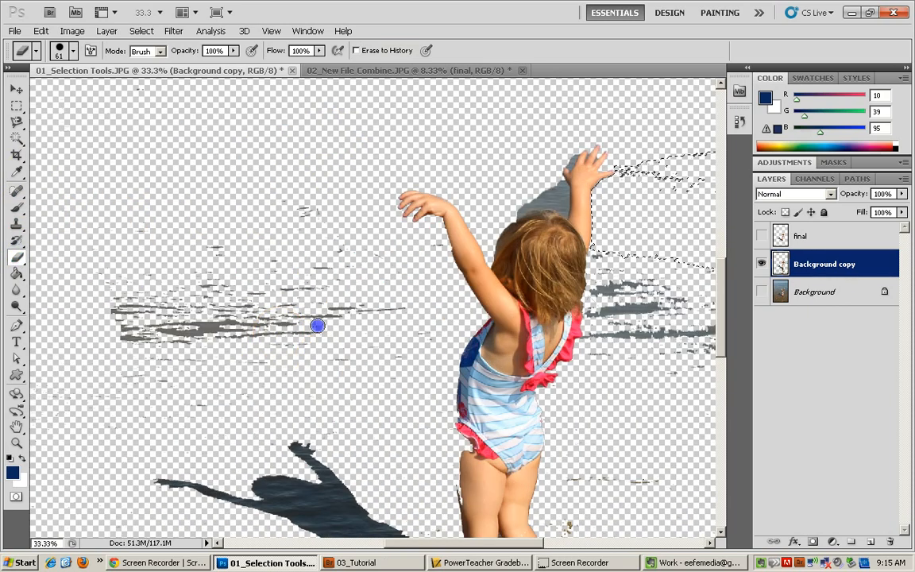
{"action": "left_click", "coordinate": [17, 107]}
{"action": "left_click", "coordinate": [65, 109]}
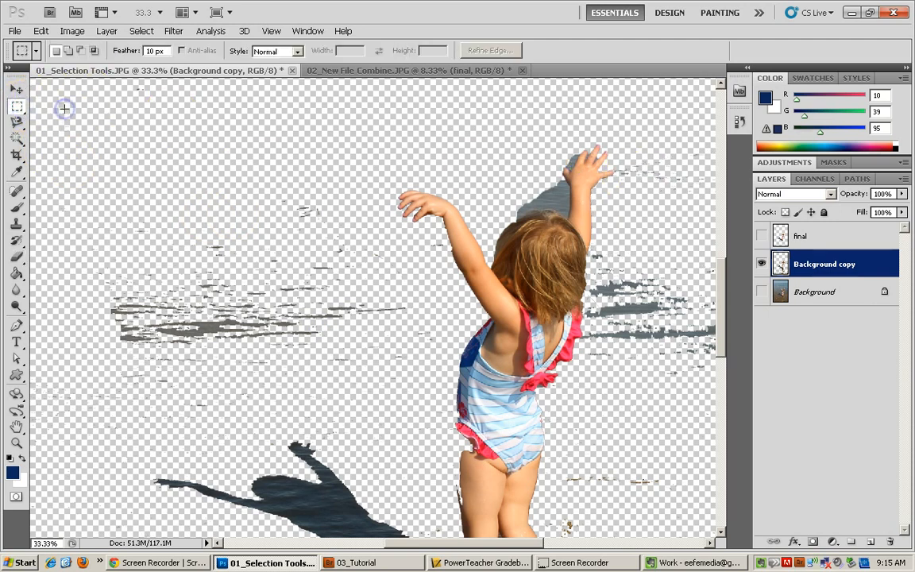
Erase the leftover water streaks on both sides of the girl with a 453 px Eraser brush.
{"action": "left_click", "coordinate": [15, 256]}
{"action": "left_click", "coordinate": [74, 51]}
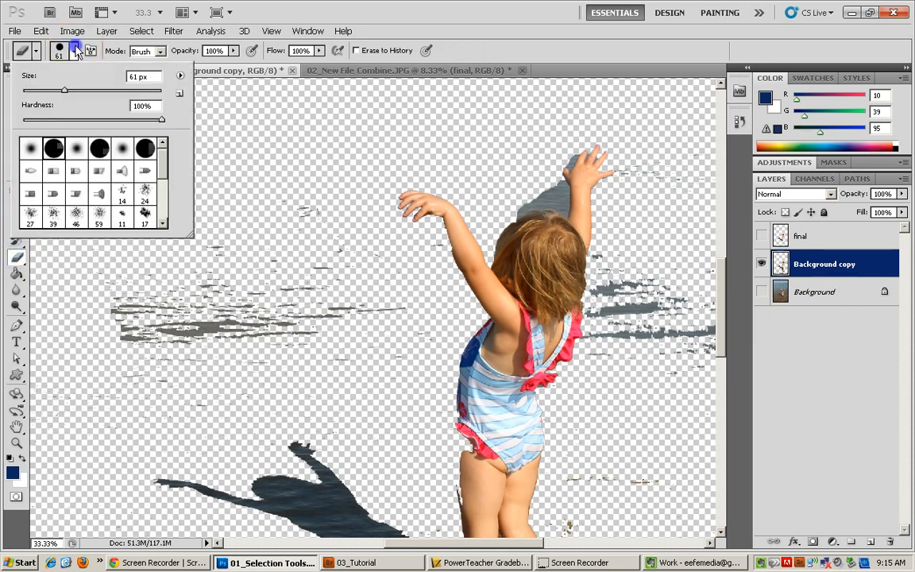
{"action": "mouse_move", "coordinate": [67, 93]}
{"action": "left_mouse_down"}
{"action": "mouse_move", "coordinate": [164, 204]}
{"action": "mouse_move", "coordinate": [210, 293]}
{"action": "mouse_move", "coordinate": [90, 83]}
{"action": "left_mouse_up"}
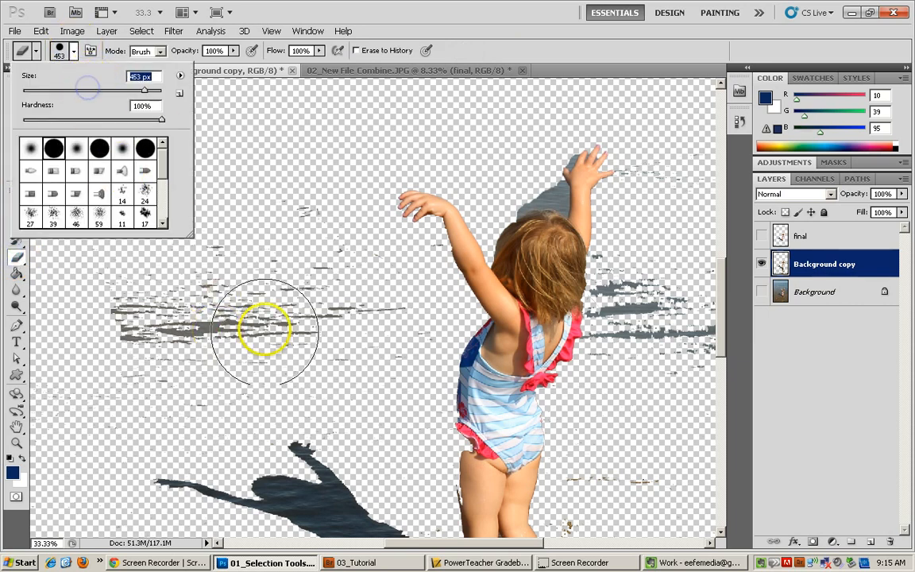
{"action": "mouse_move", "coordinate": [255, 251]}
{"action": "left_mouse_down"}
{"action": "mouse_move", "coordinate": [251, 309]}
{"action": "mouse_move", "coordinate": [186, 310]}
{"action": "left_mouse_up"}
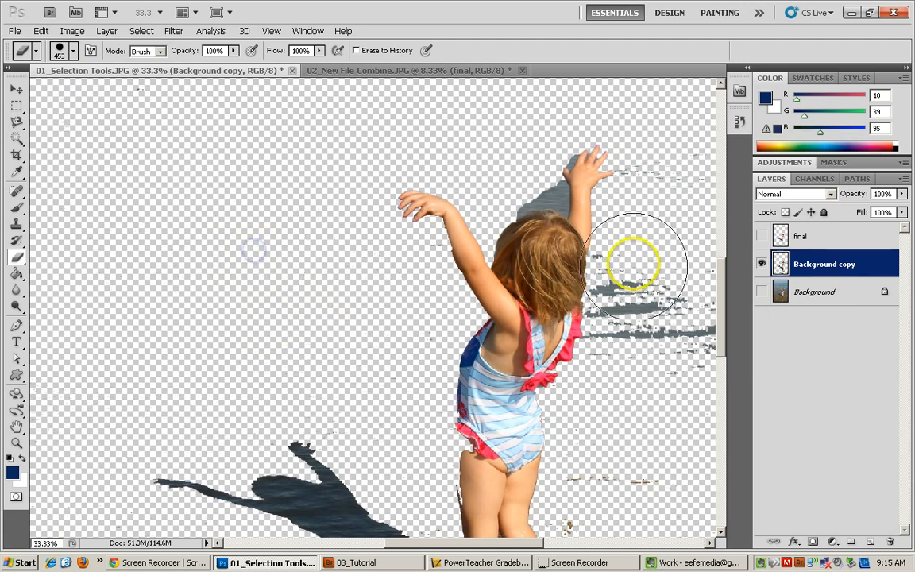
{"action": "mouse_move", "coordinate": [633, 261]}
{"action": "left_mouse_down"}
{"action": "mouse_move", "coordinate": [681, 295]}
{"action": "mouse_move", "coordinate": [676, 277]}
{"action": "mouse_move", "coordinate": [692, 333]}
{"action": "left_mouse_up"}
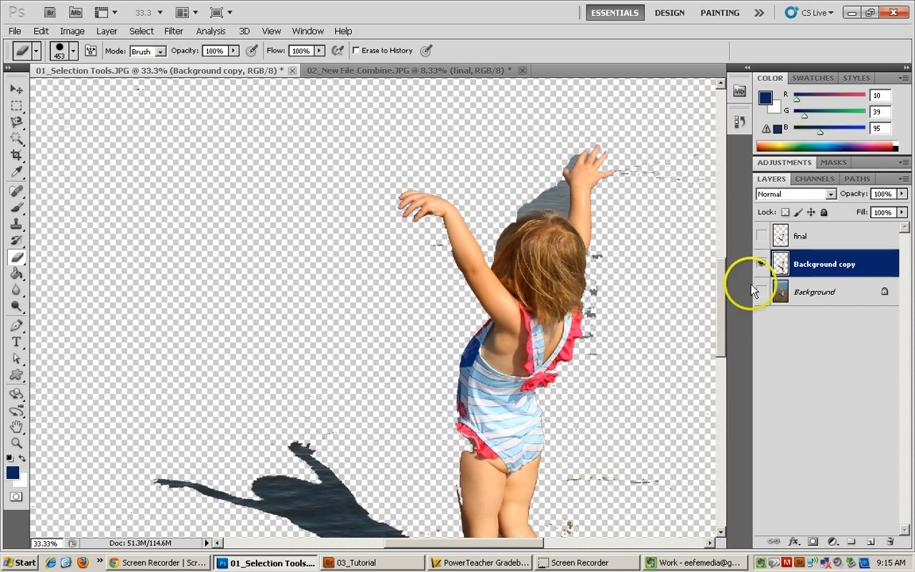
Erase a patch of wet sand beside the girl's right foot with a 52 px Eraser brush.
{"action": "left_click_drag", "start_coordinate": [720, 308], "coordinate": [723, 357]}
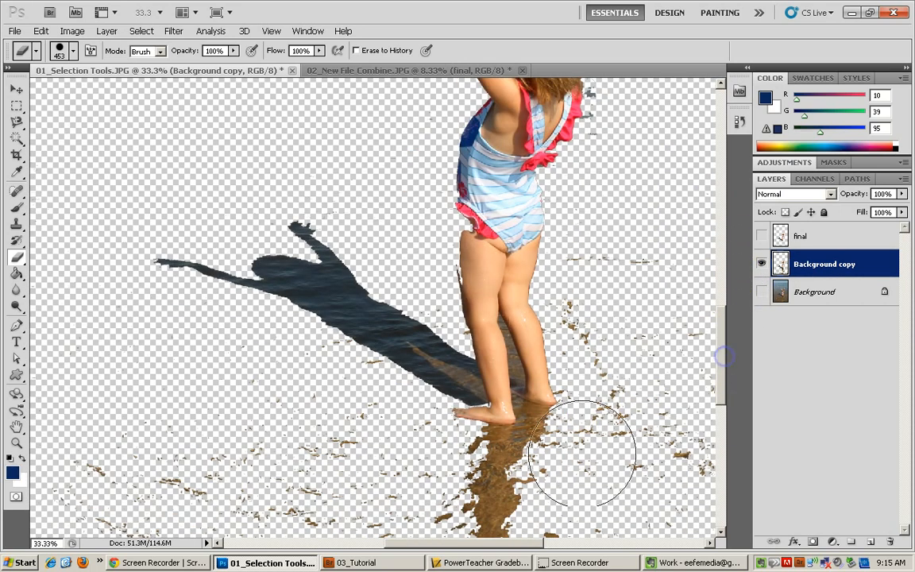
{"action": "key", "text": "ctrl+plus"}
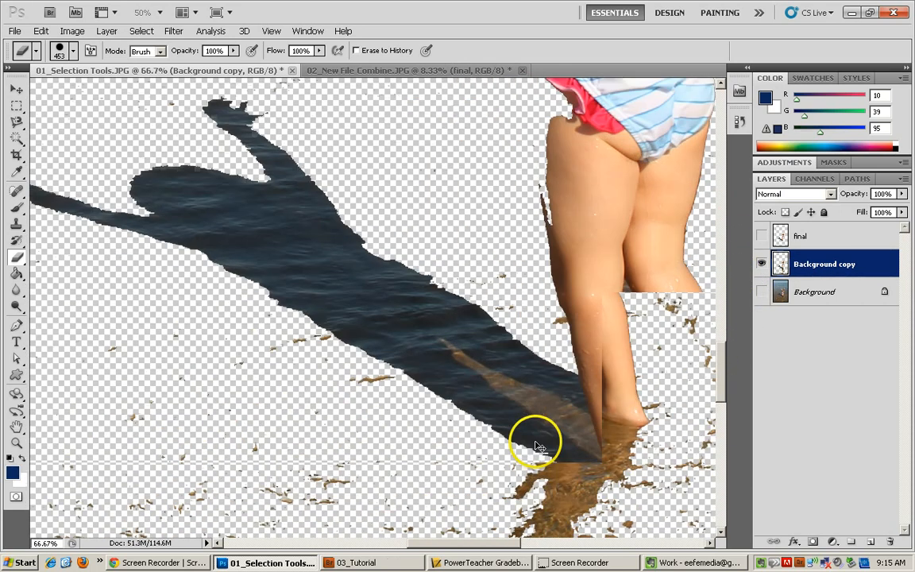
{"action": "left_click", "coordinate": [61, 50]}
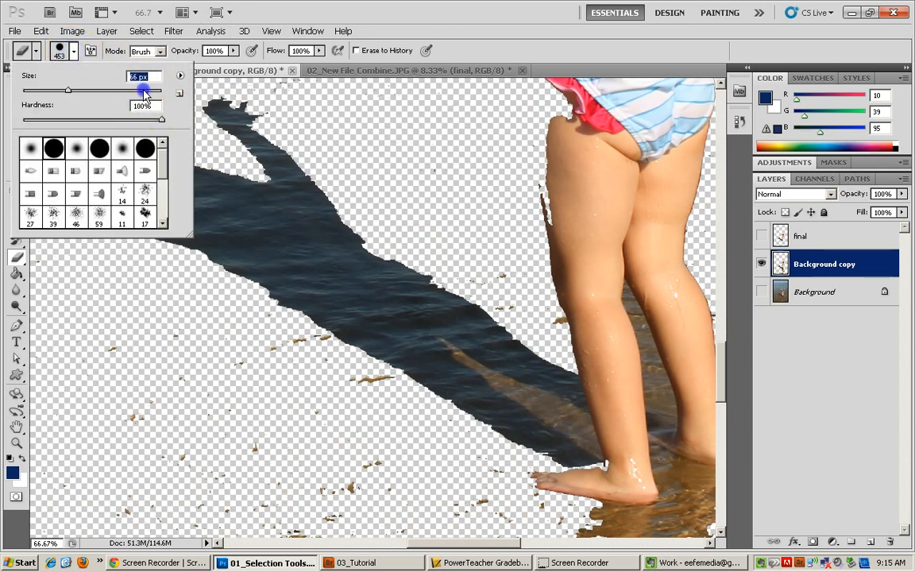
{"action": "left_click_drag", "start_coordinate": [144, 90], "coordinate": [58, 91]}
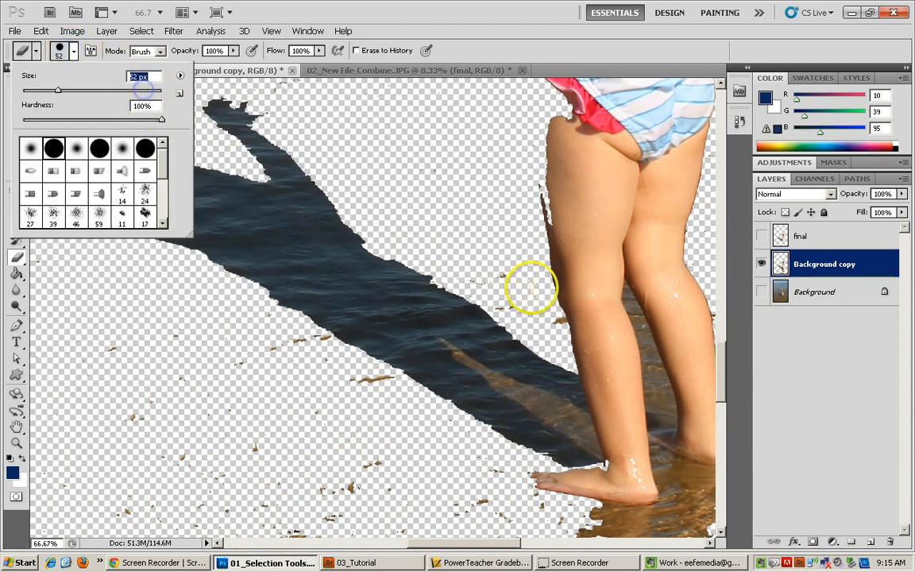
{"action": "left_click", "coordinate": [688, 499]}
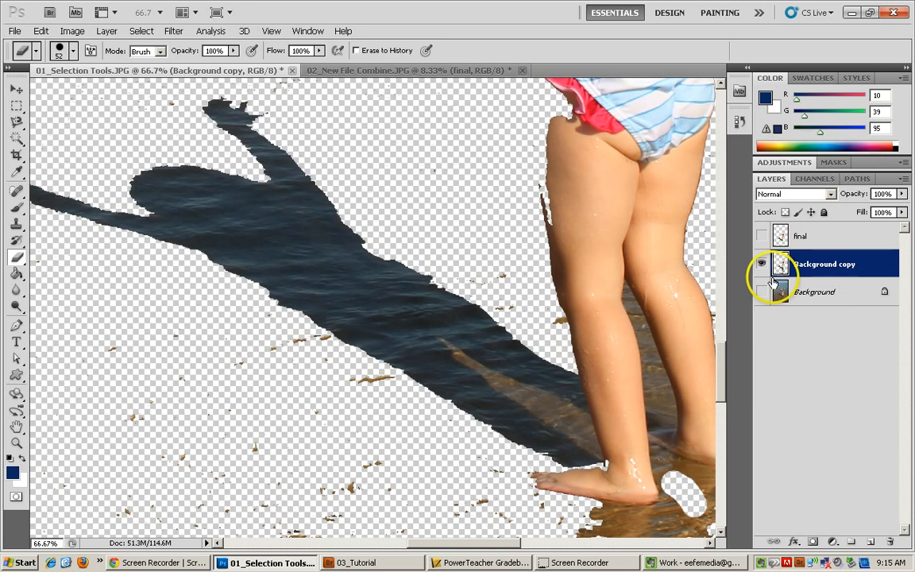
Show the final layer and hide the Background copy layer to compare the two cutouts.
{"action": "key", "text": "ctrl+minus"}
{"action": "key", "text": "ctrl+minus"}
{"action": "key", "text": "ctrl+minus"}
{"action": "key", "text": "ctrl+minus"}
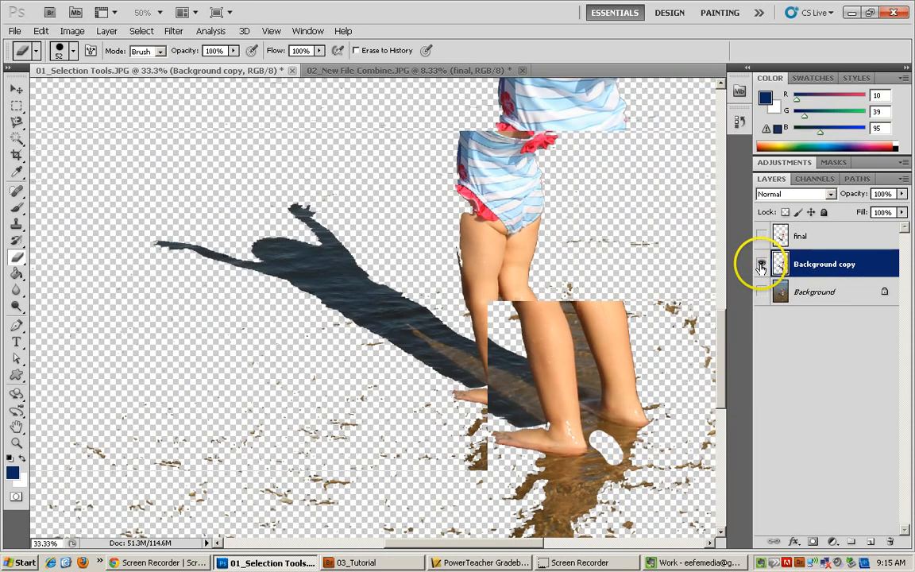
{"action": "key", "text": "ctrl+minus"}
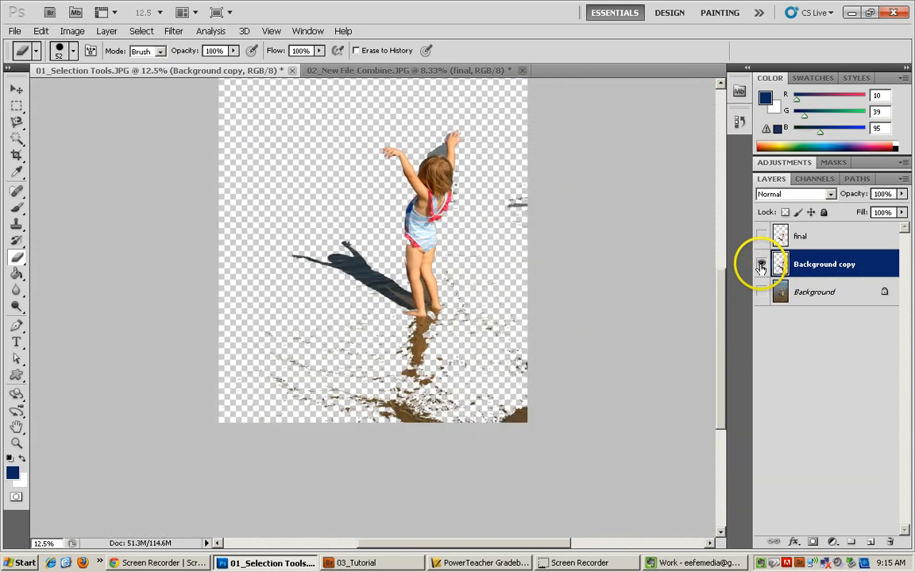
{"action": "key", "text": "ctrl+minus"}
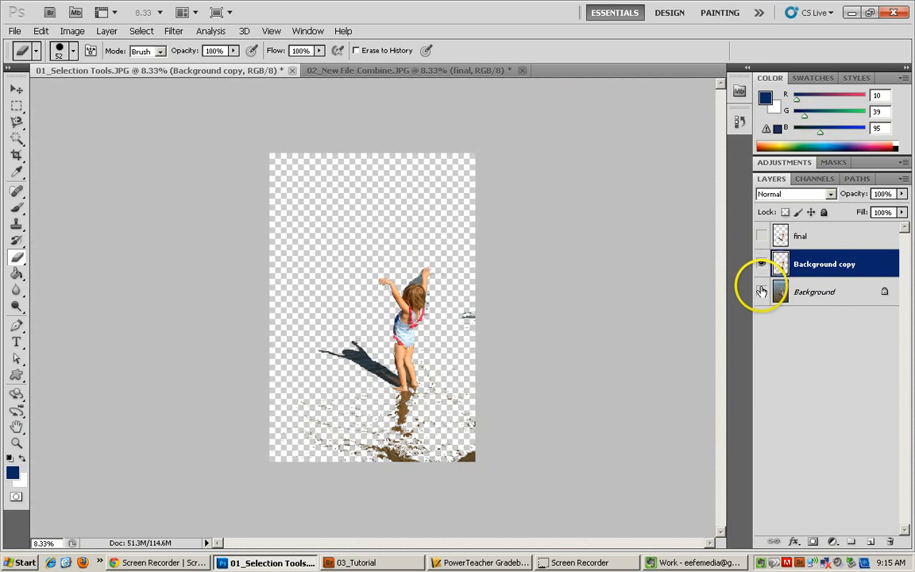
{"action": "left_click", "coordinate": [761, 236]}
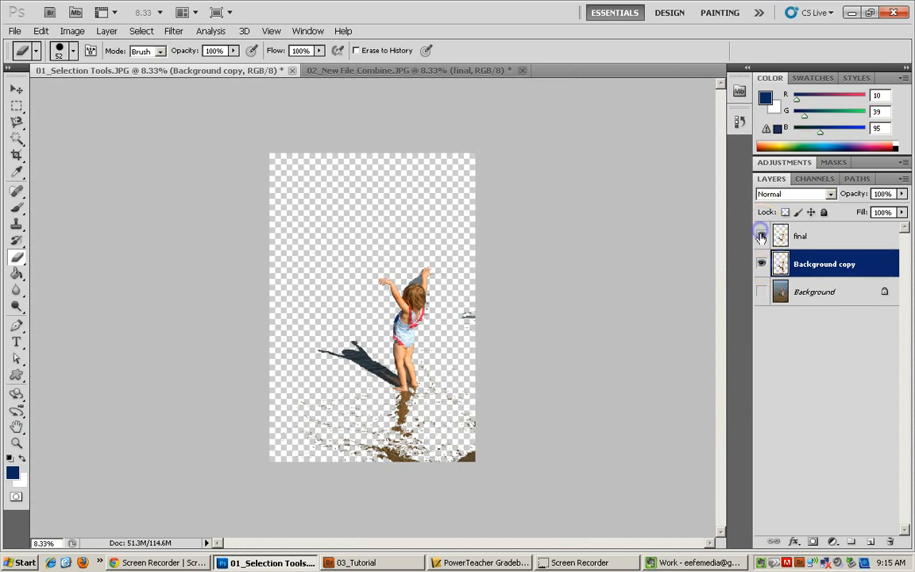
{"action": "left_click", "coordinate": [761, 262]}
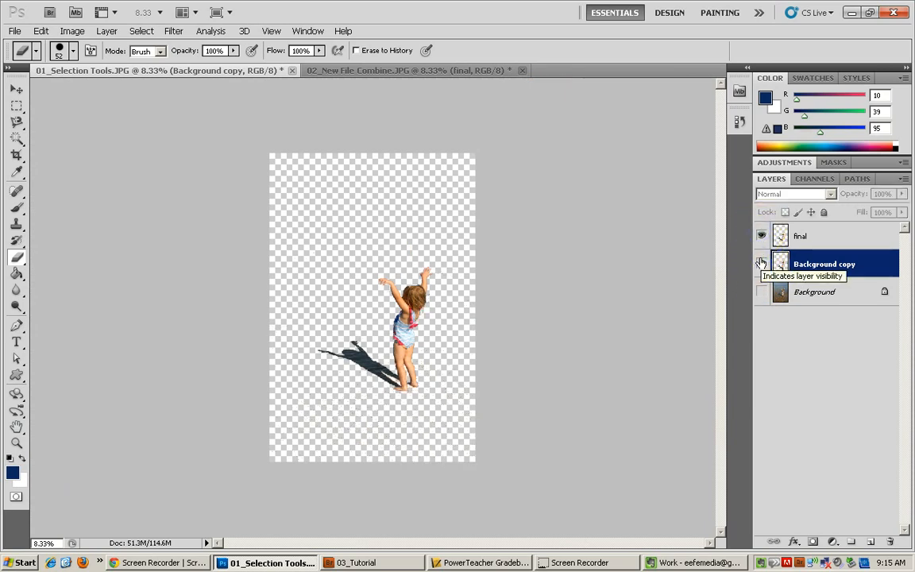
Toggle the Background layer's visibility on and off to compare the cutout with the original photo.
{"action": "key", "text": "ctrl+plus"}
{"action": "key", "text": "ctrl+plus"}
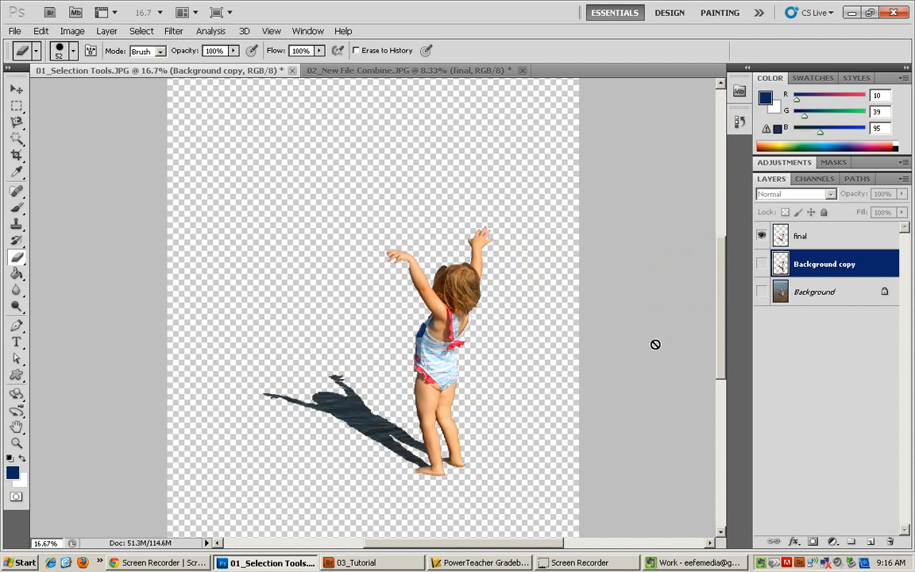
{"action": "left_click", "coordinate": [762, 294]}
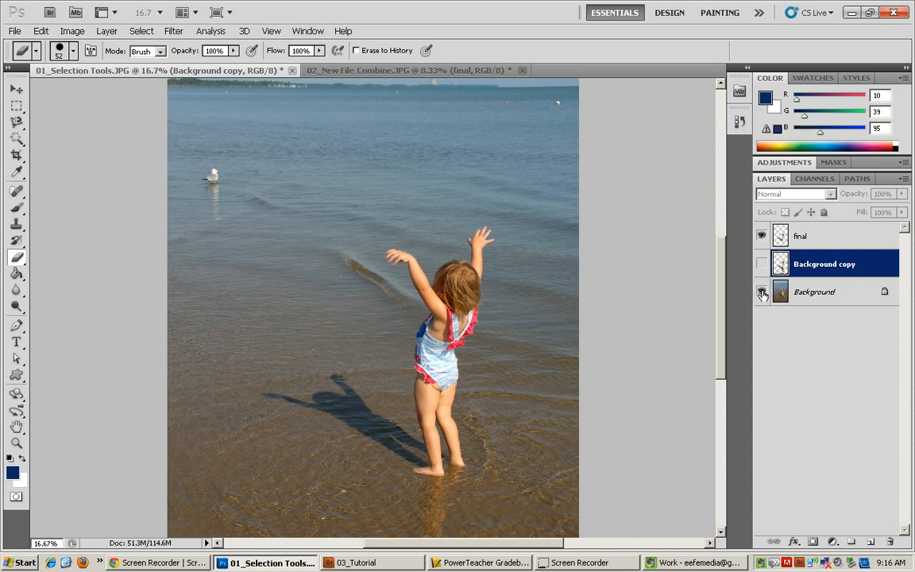
{"action": "left_click", "coordinate": [762, 294]}
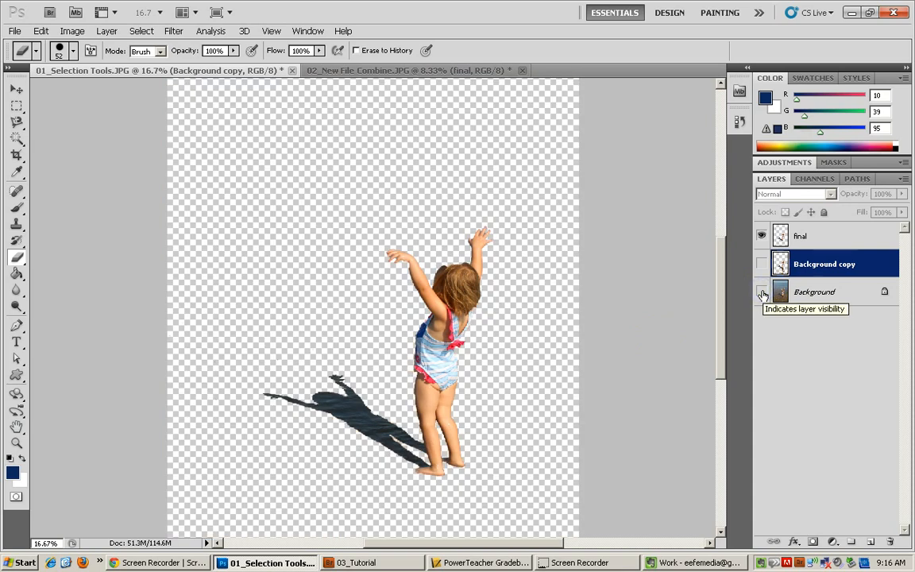
{"action": "left_click", "coordinate": [762, 293]}
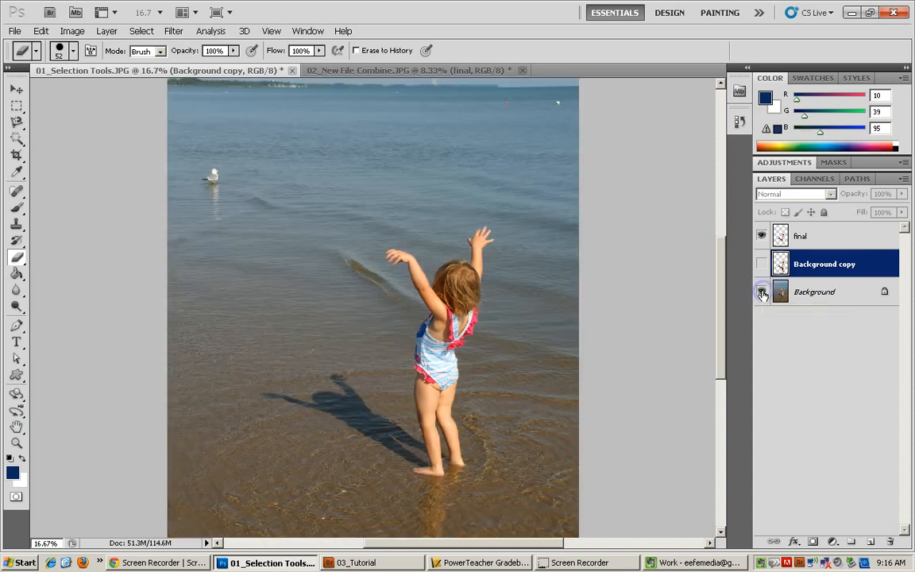
{"action": "left_click", "coordinate": [17, 139]}
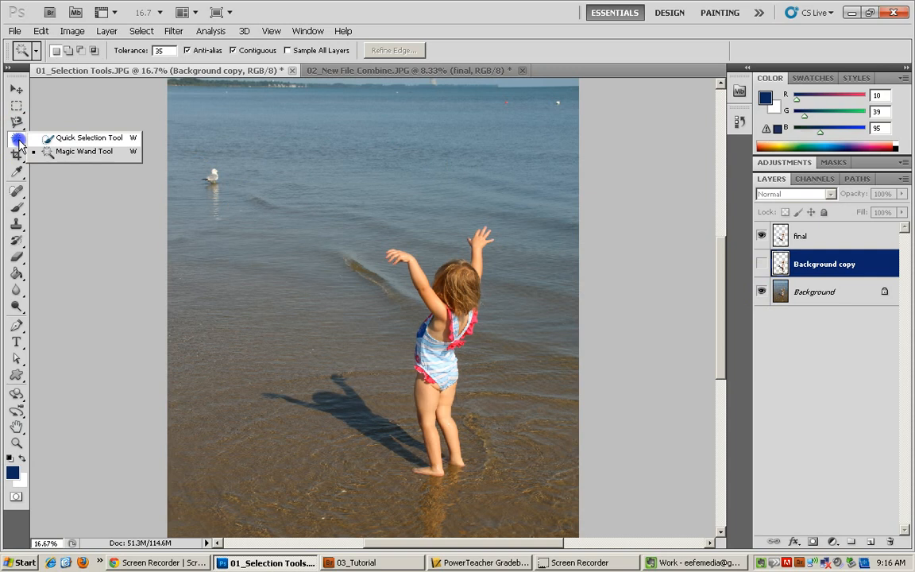
{"action": "left_click", "coordinate": [17, 256]}
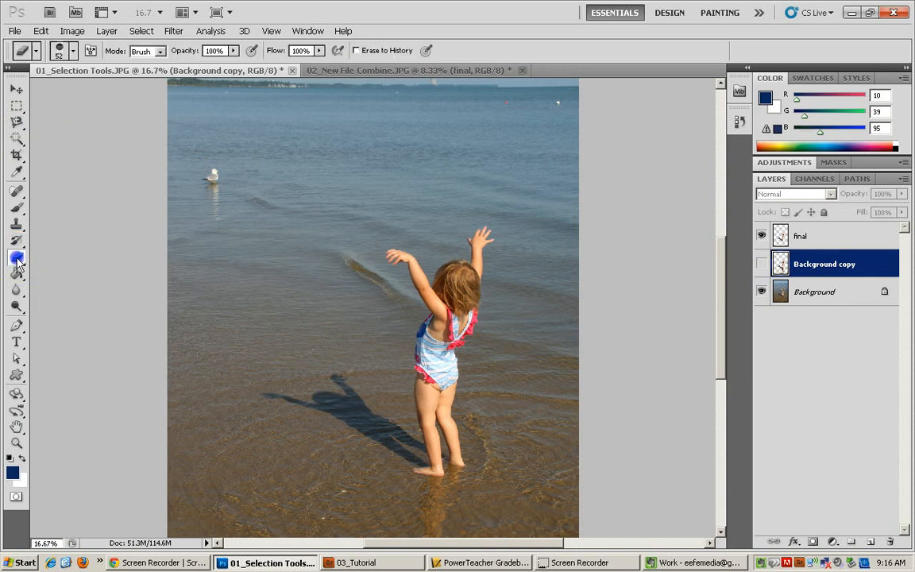
{"action": "left_click", "coordinate": [59, 168]}
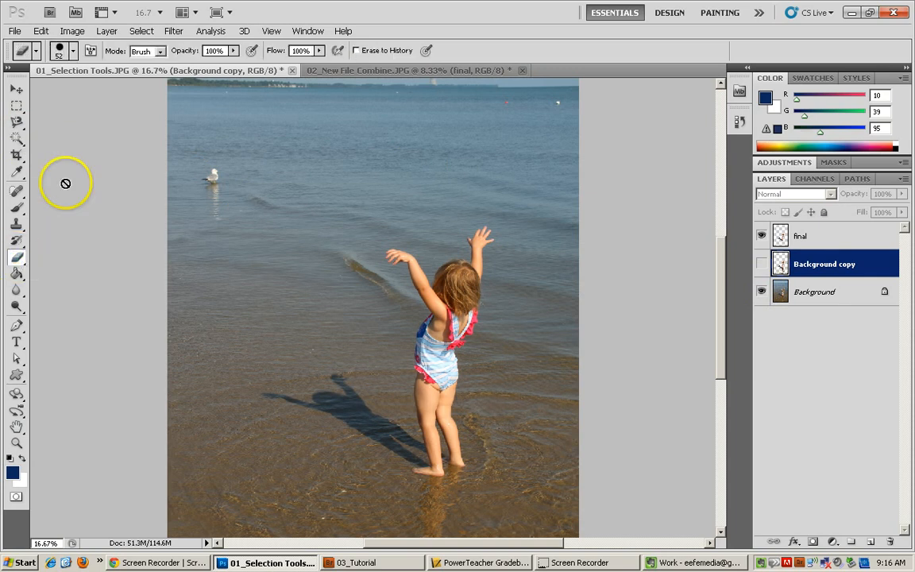